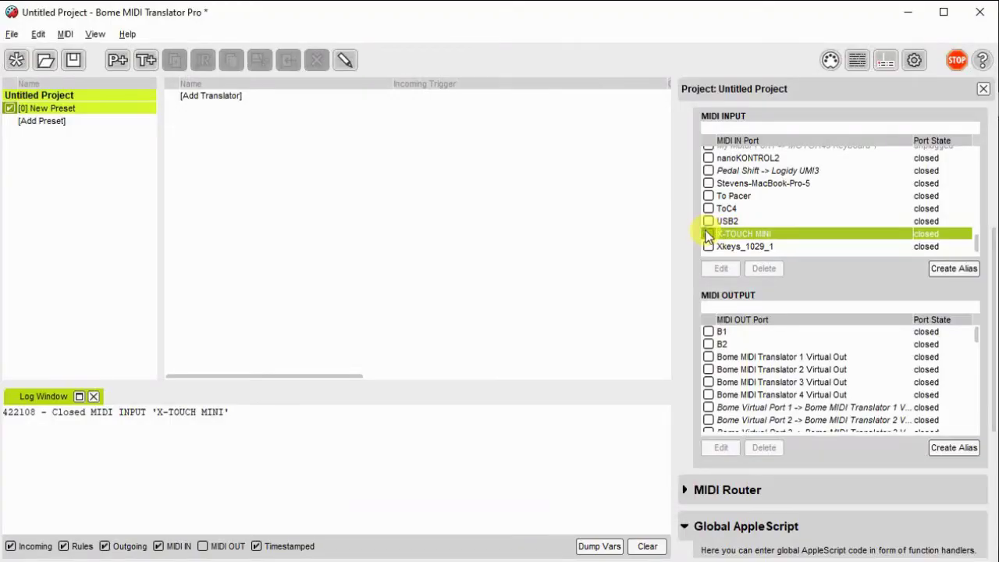
Enable X-TOUCH MINI input, add a translator named 'Zoom In (Right Turn)', and capture the encoder's CC message.
left_click(707, 234)
left_click(240, 97)
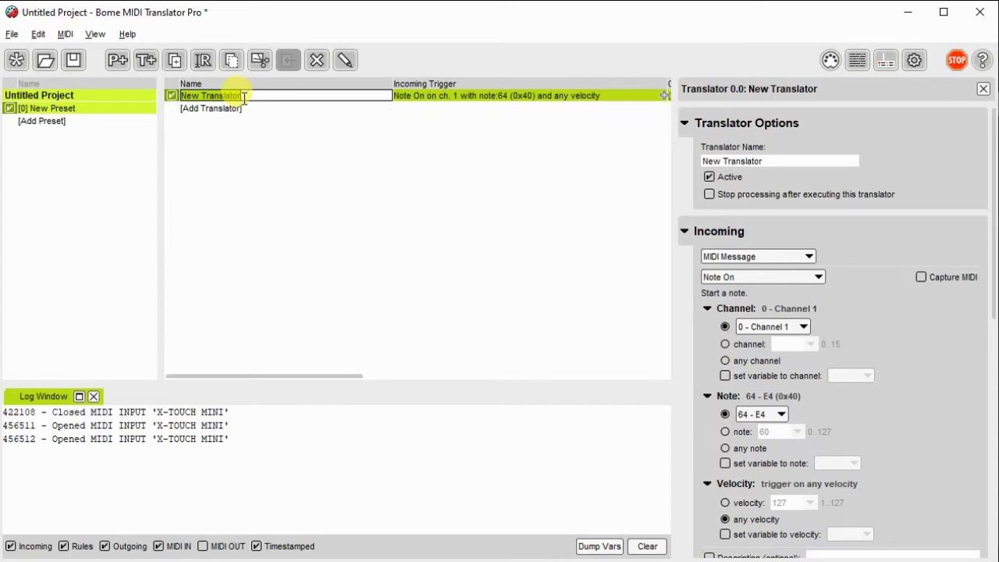
type("T")
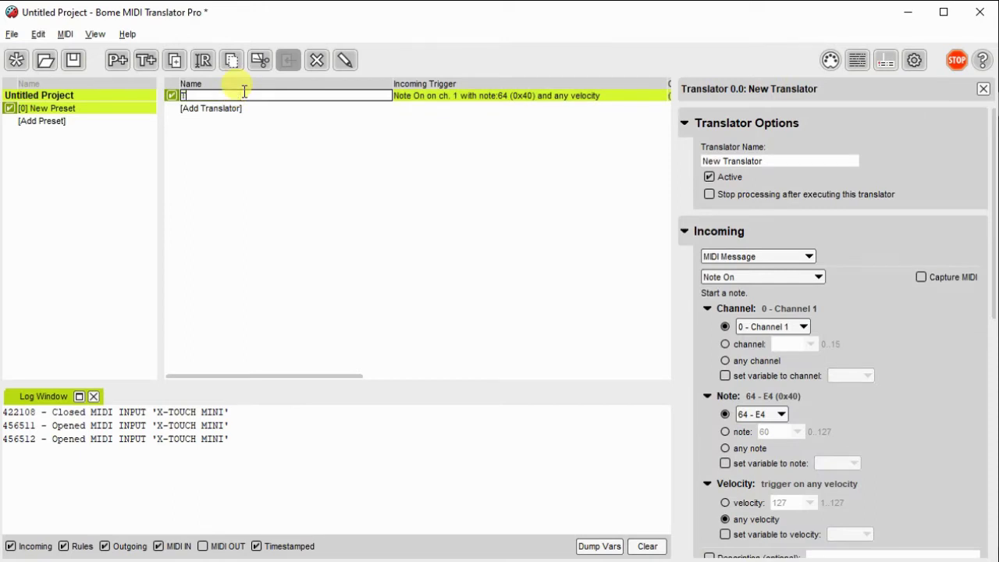
type("oom In (Right Turn)")
left_click(918, 276)
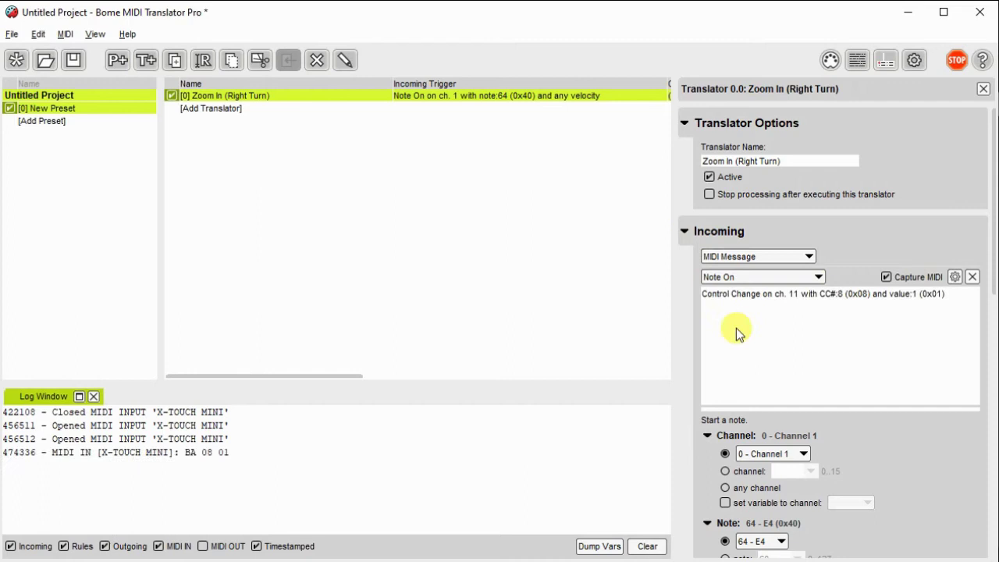
Set the trigger to CC#8 on channel 11 with any value, stored in variable qq.
left_click(745, 297)
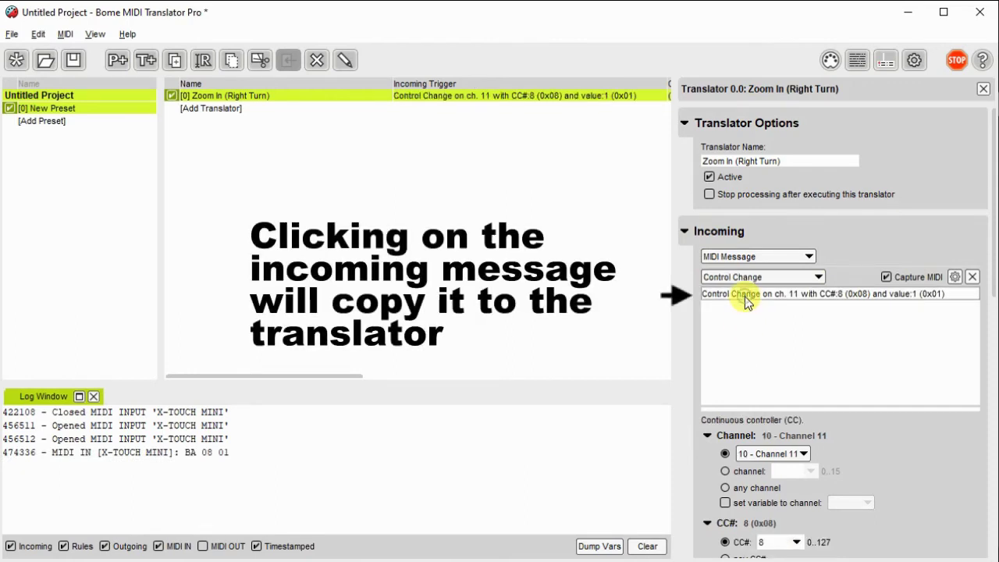
scroll(753, 375, "down", 4)
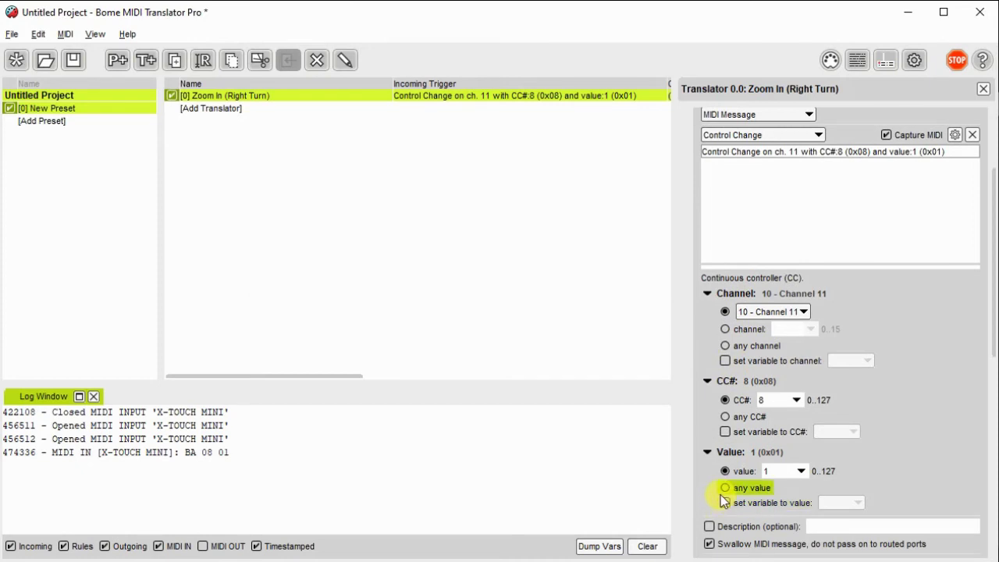
left_click(722, 488)
left_click(723, 504)
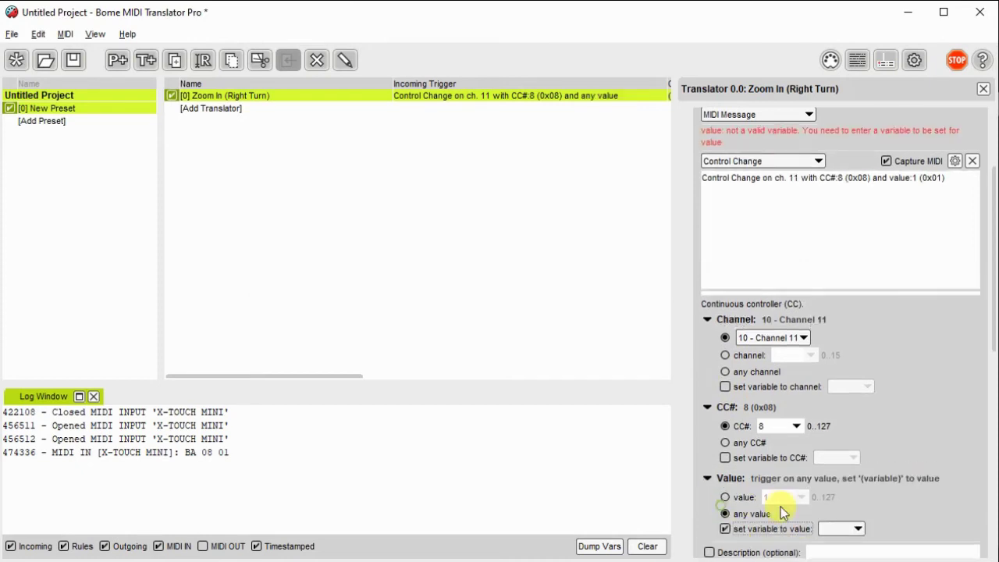
left_click(835, 529)
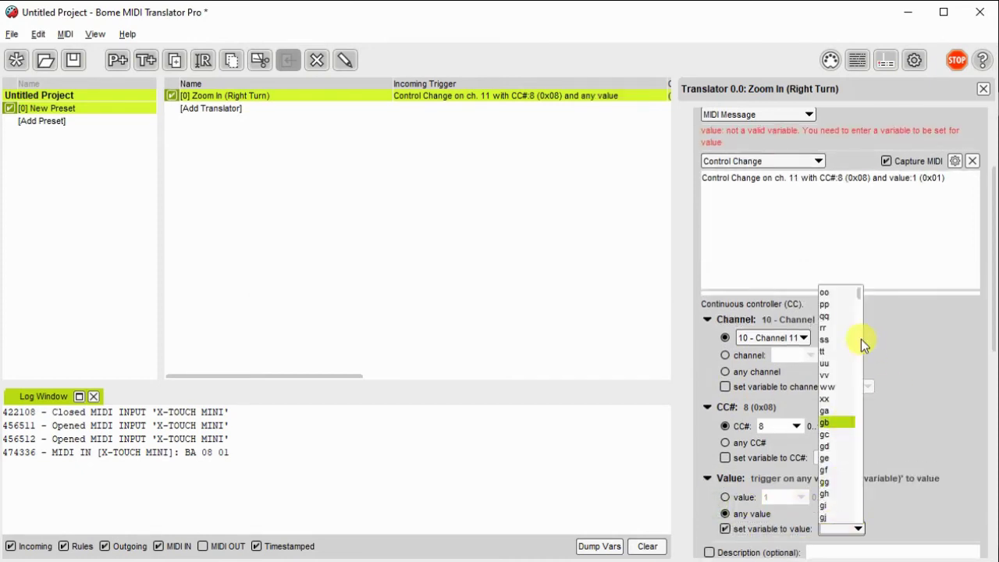
left_click(841, 319)
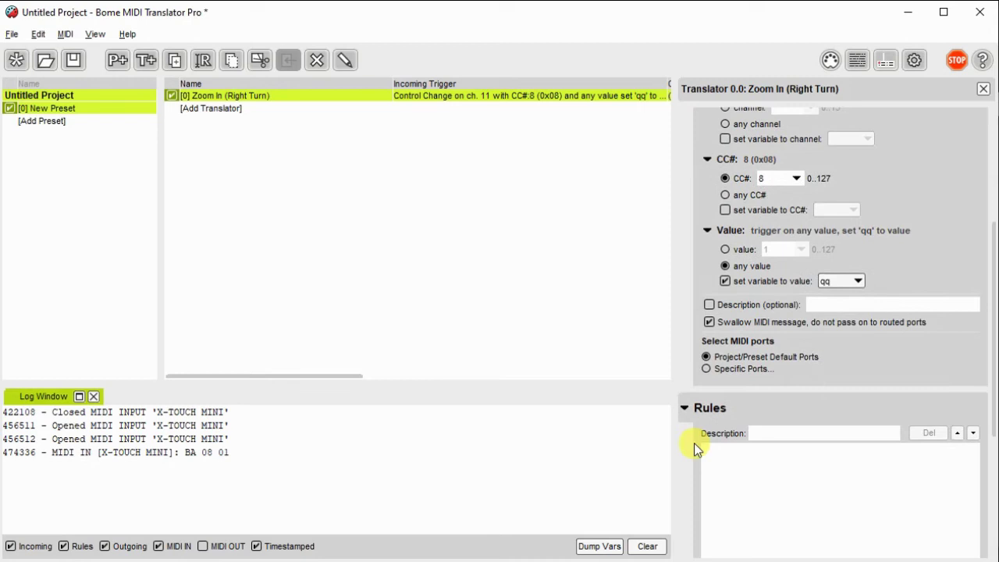
left_click(726, 446)
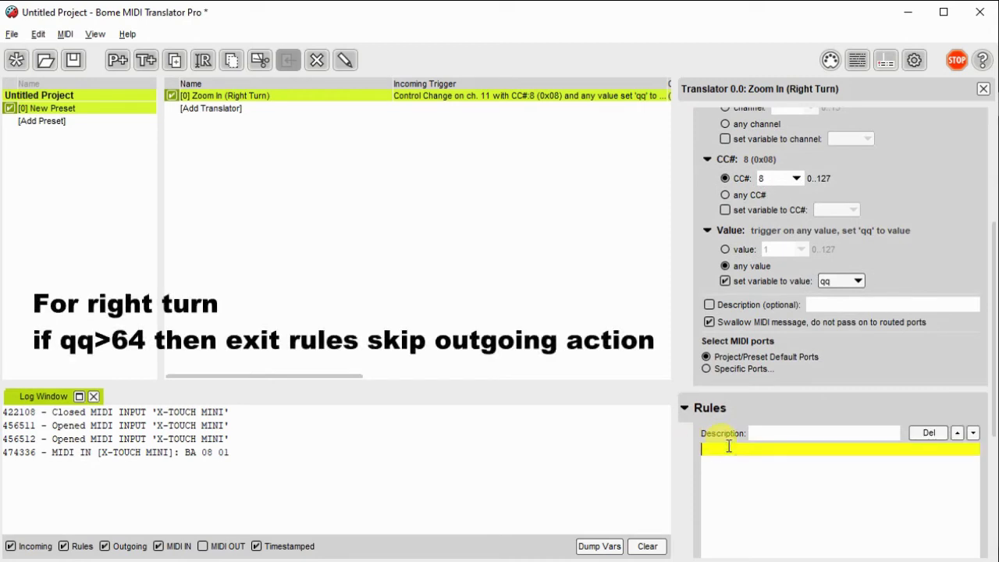
Enter the rule 'if qq>64 then exit rules, skip outgoing action'.
type("if")
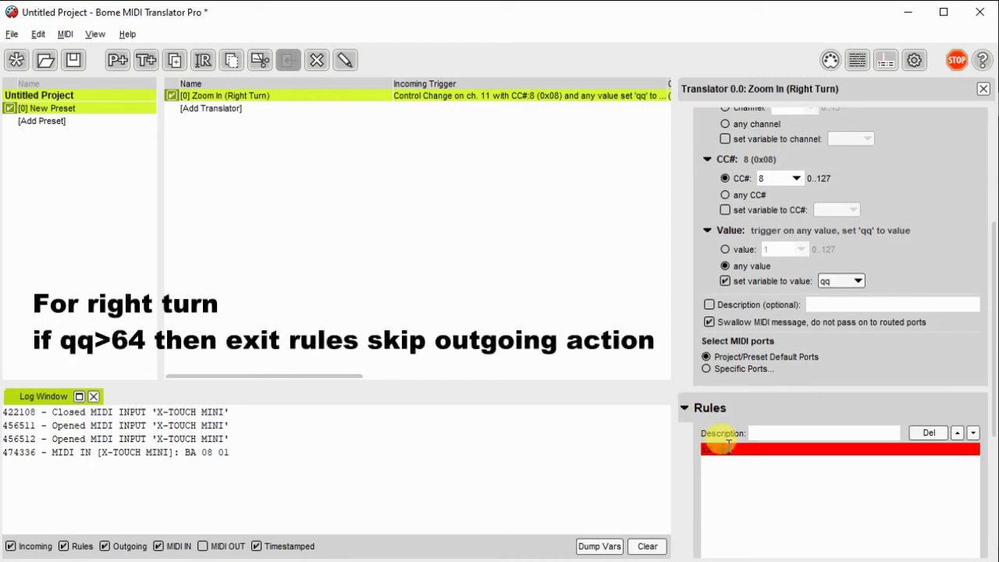
type(" qq>64 then exit rules")
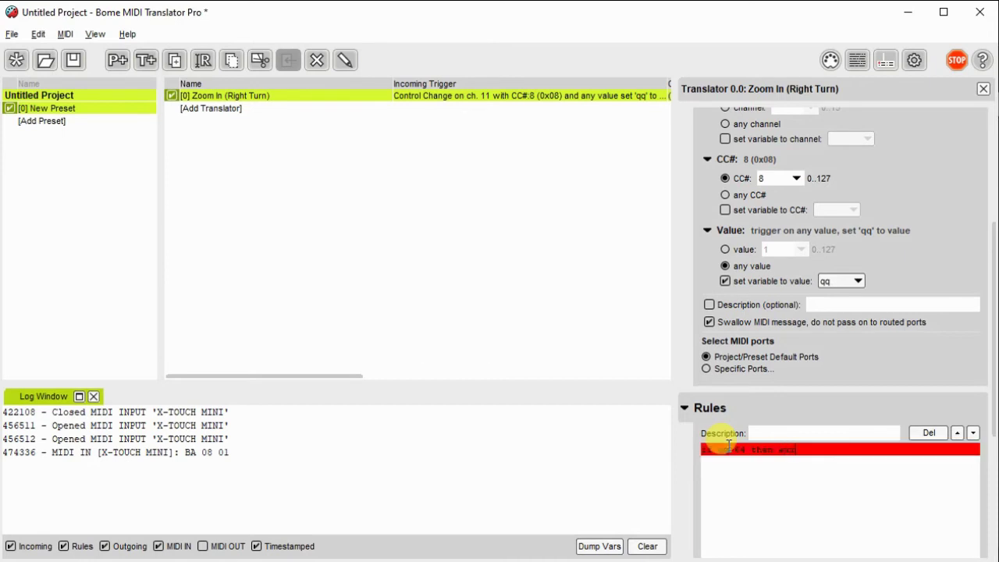
type(", ski")
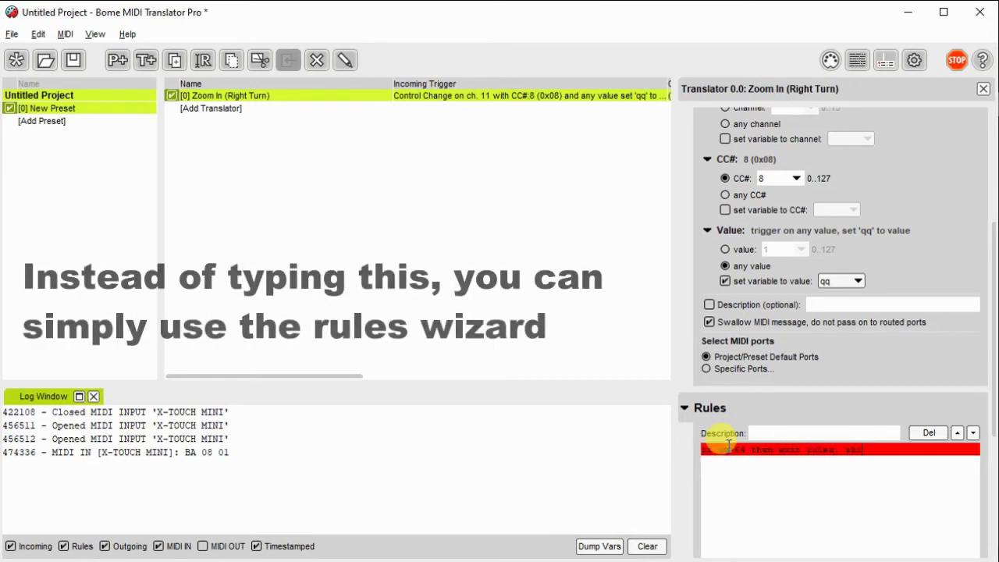
type("p outgoing")
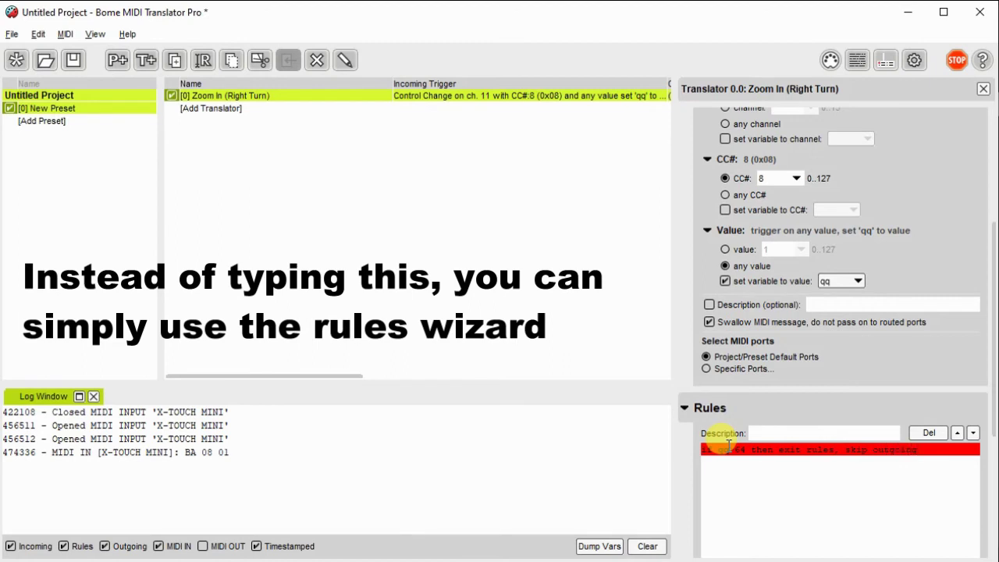
type(" action")
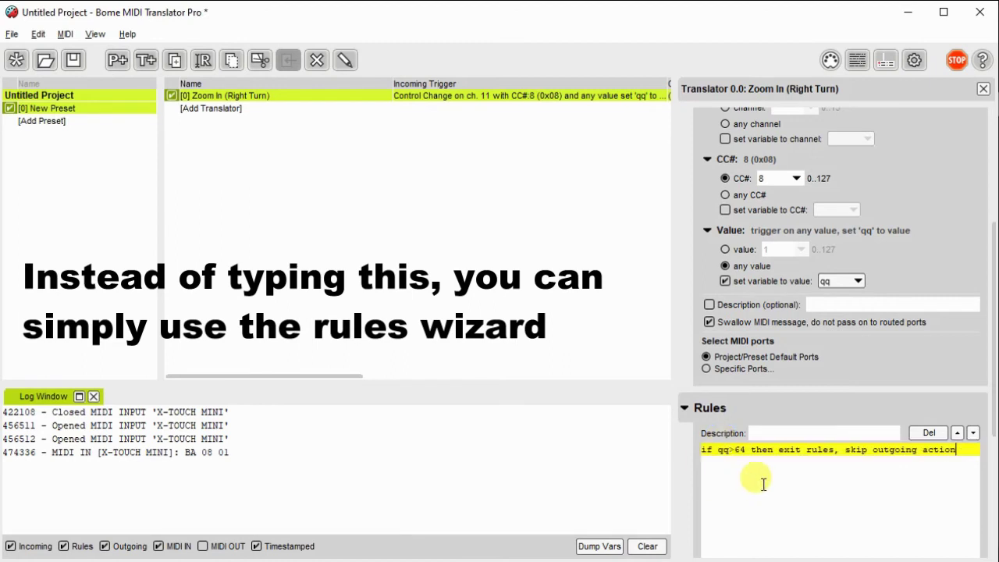
scroll(758, 480, "down", 5)
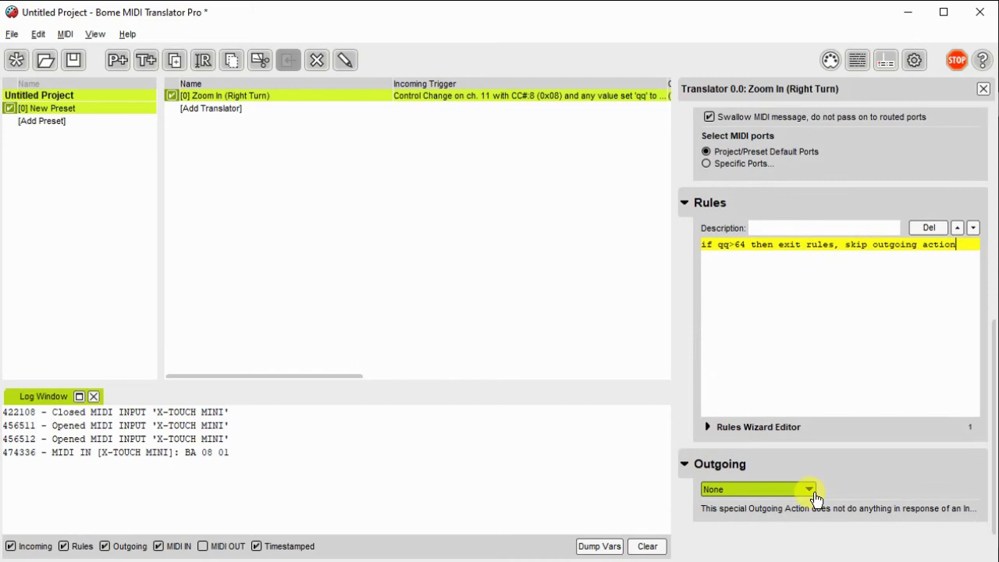
Make the outgoing action a Key Stroke sending numpad Num +.
left_click(808, 493)
left_click(791, 551)
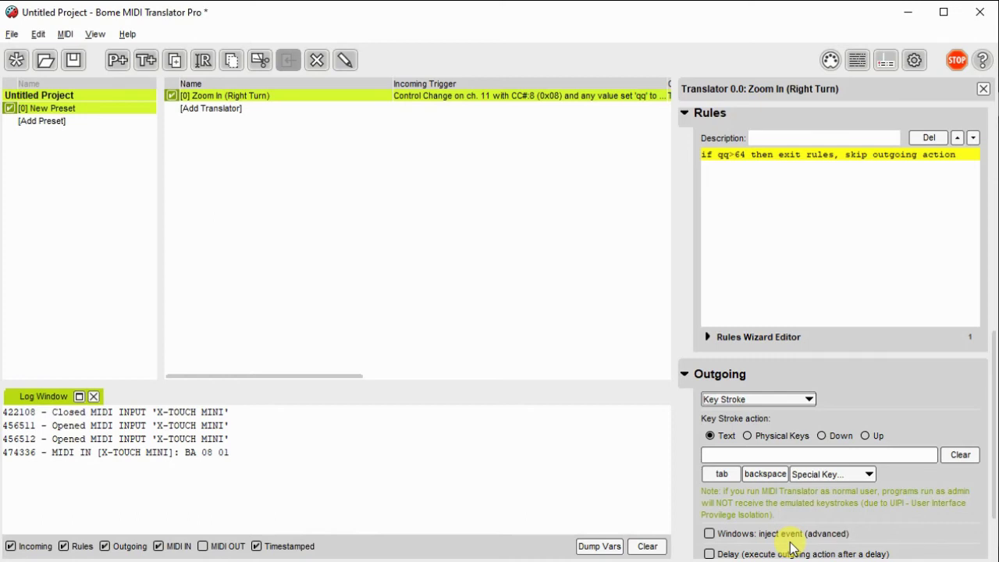
left_click(776, 454)
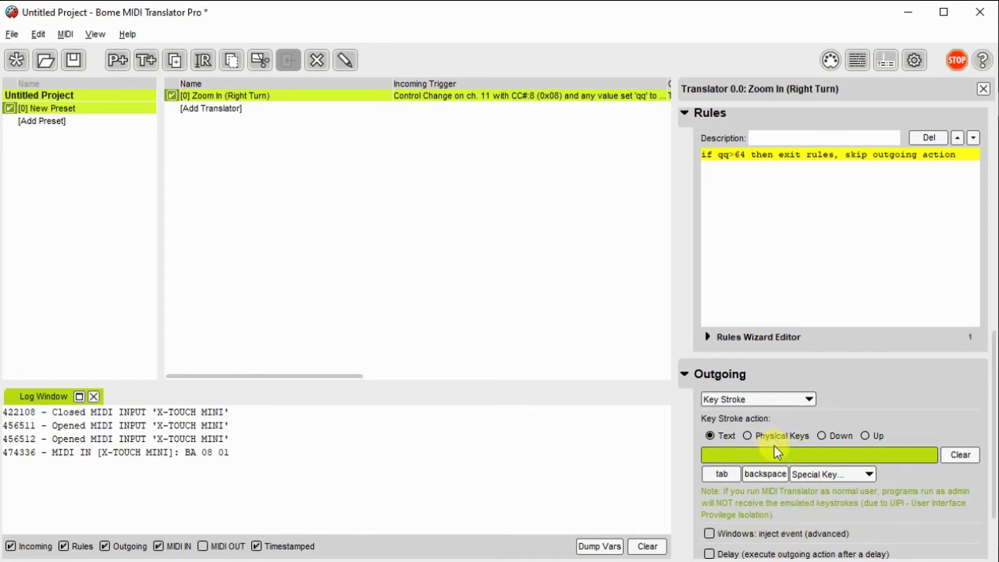
key("KP_Add")
Duplicate the Zoom In translator and name the copy 'Zoom Out (Left Turn)'.
right_click(302, 95)
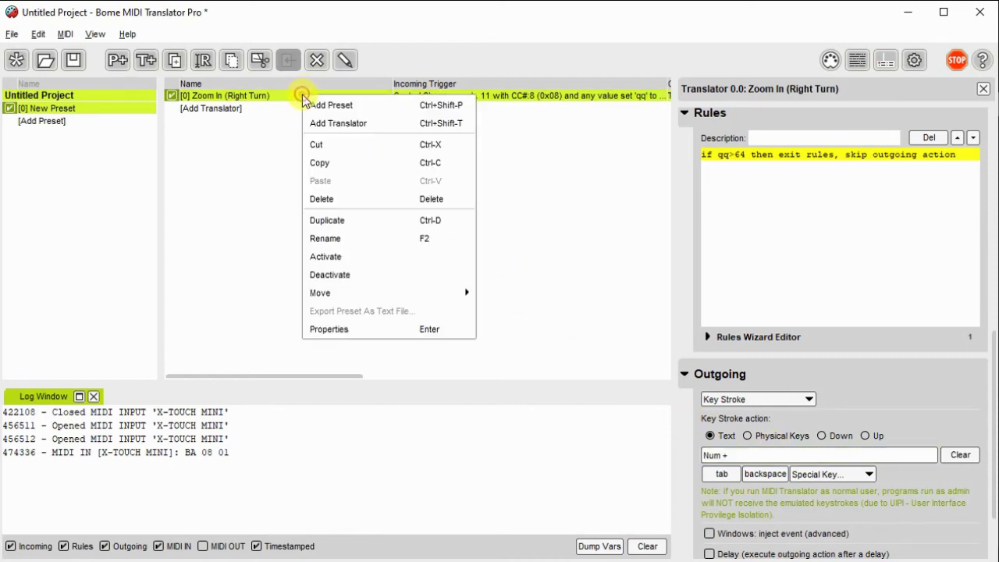
left_click(373, 219)
left_click(258, 109)
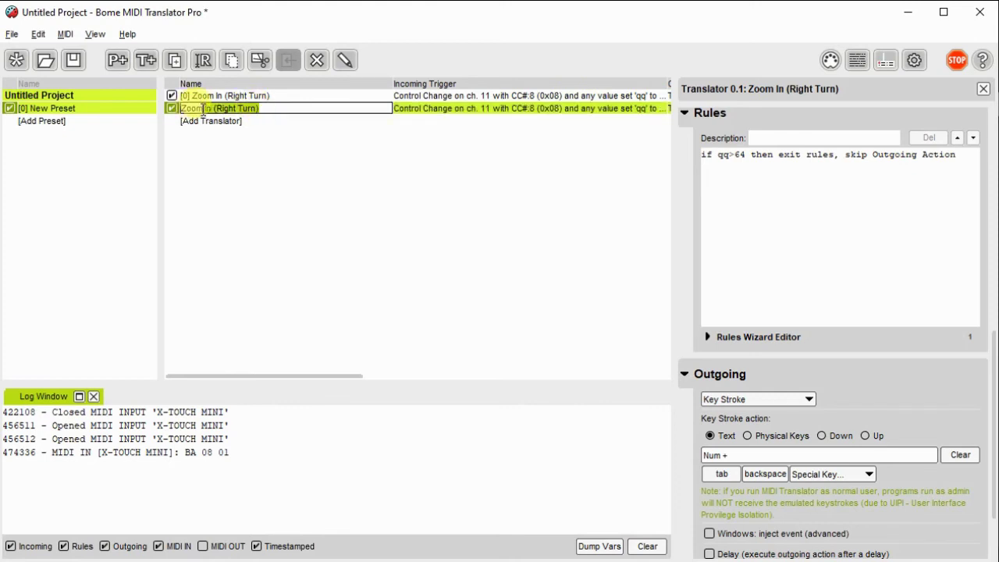
type("Zoom Out")
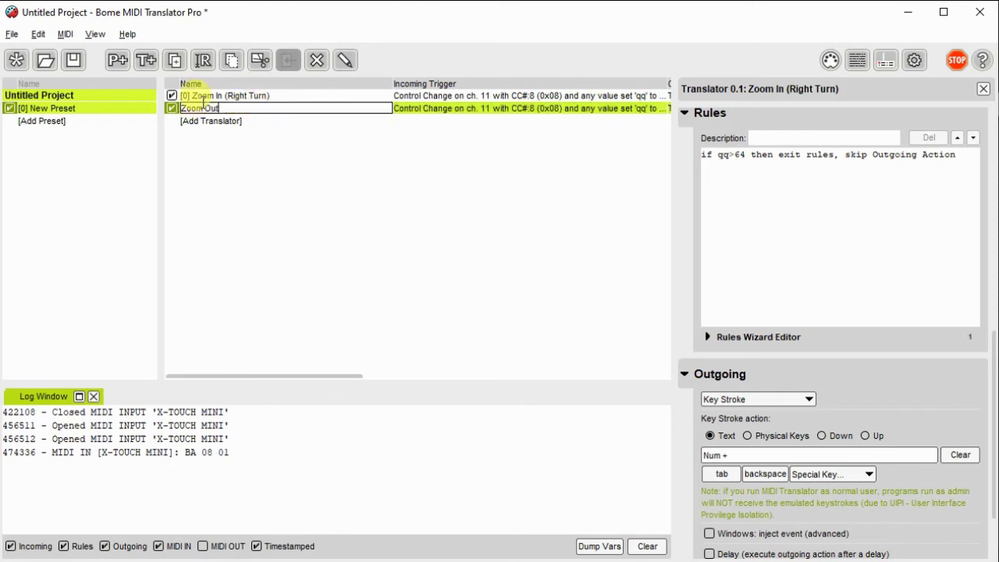
type(" (Left Turn)")
Change the copied rule to qq<64 and replace the Num + keystroke with Num -.
left_click(435, 113)
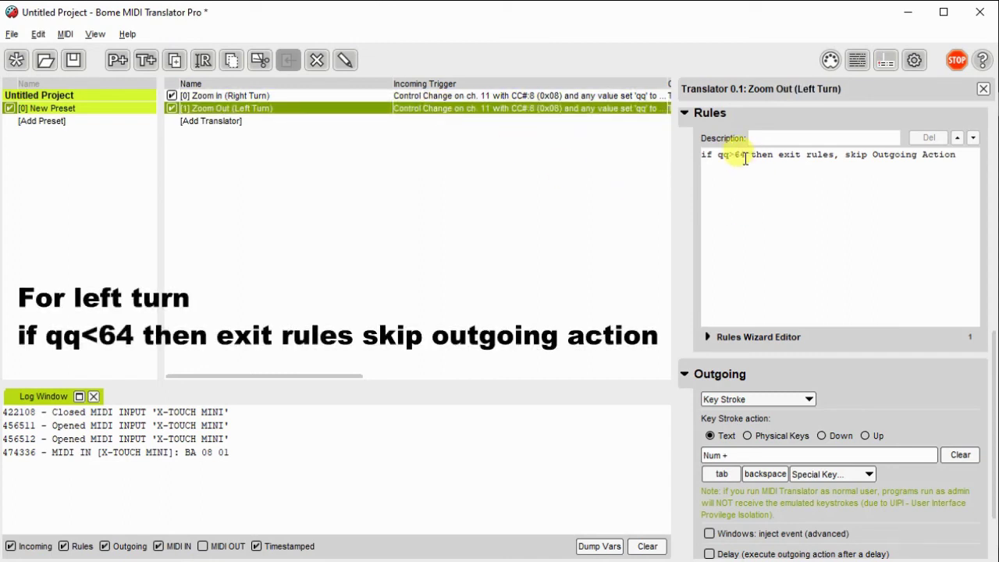
left_click(738, 155)
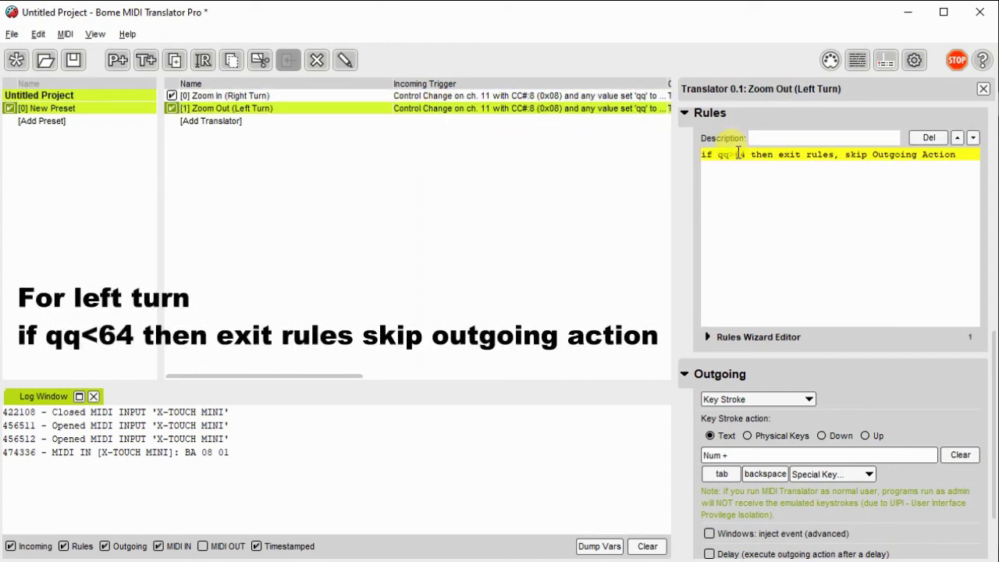
key("BackSpace")
type("<")
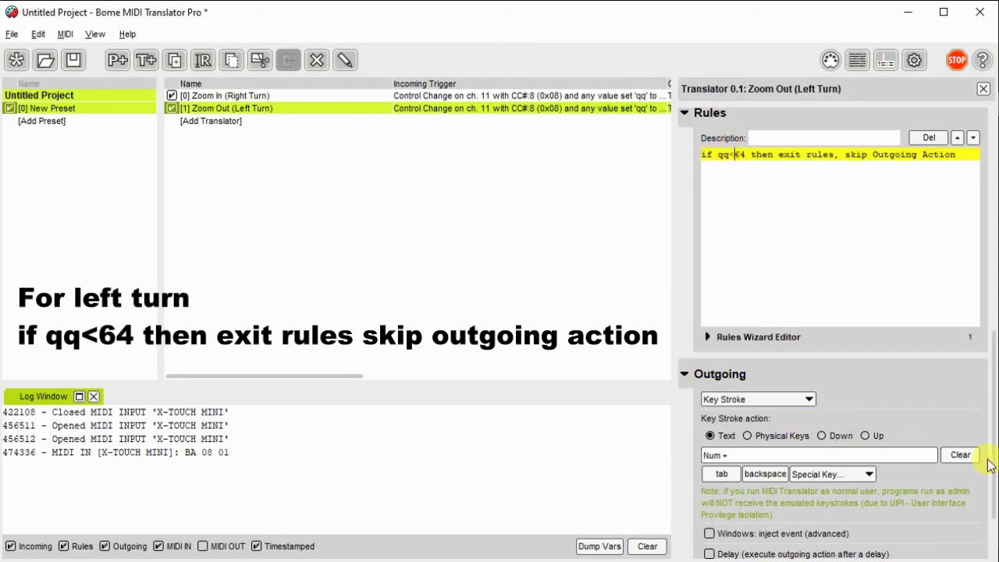
left_click(966, 455)
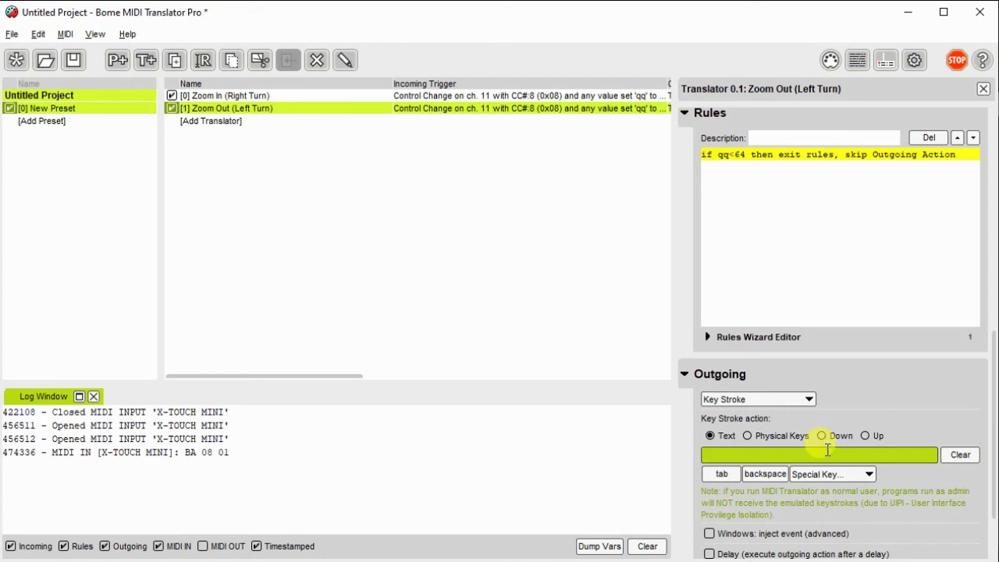
key("KP_Subtract")
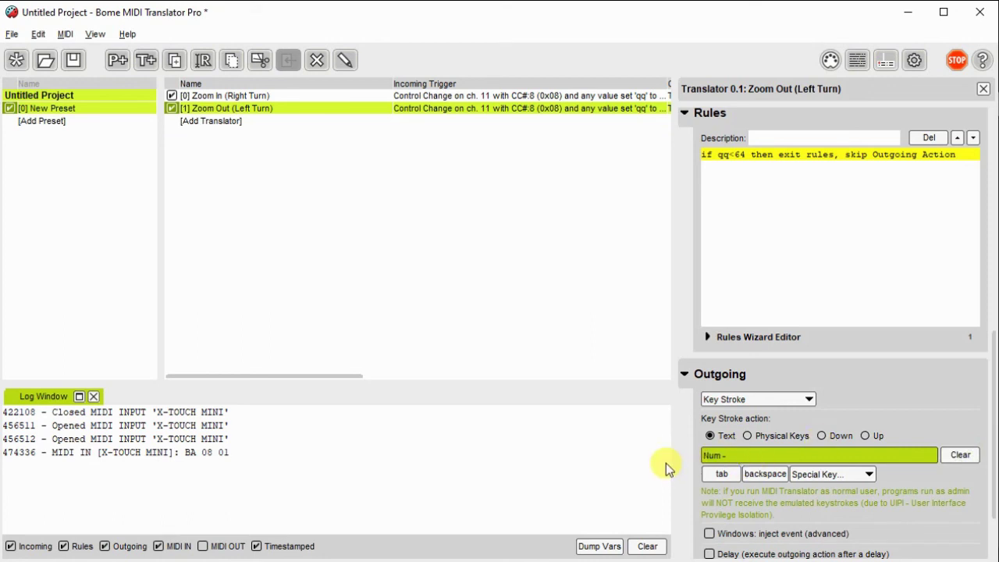
Erase the 'New Preset' name, then save the project, starting the file name 'Relativ'.
double_click(91, 110)
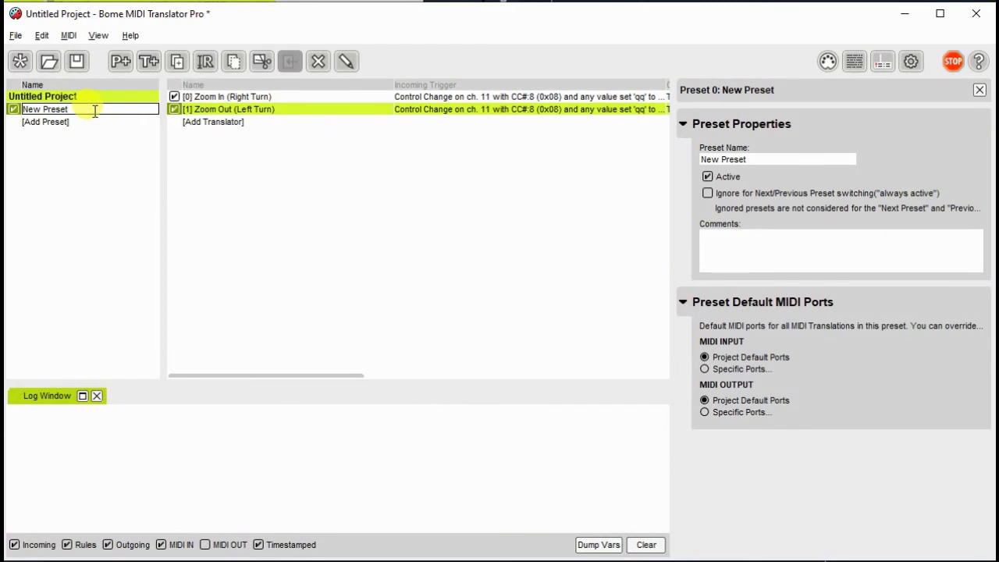
left_click_drag(94, 111, 20, 110)
key("BackSpace")
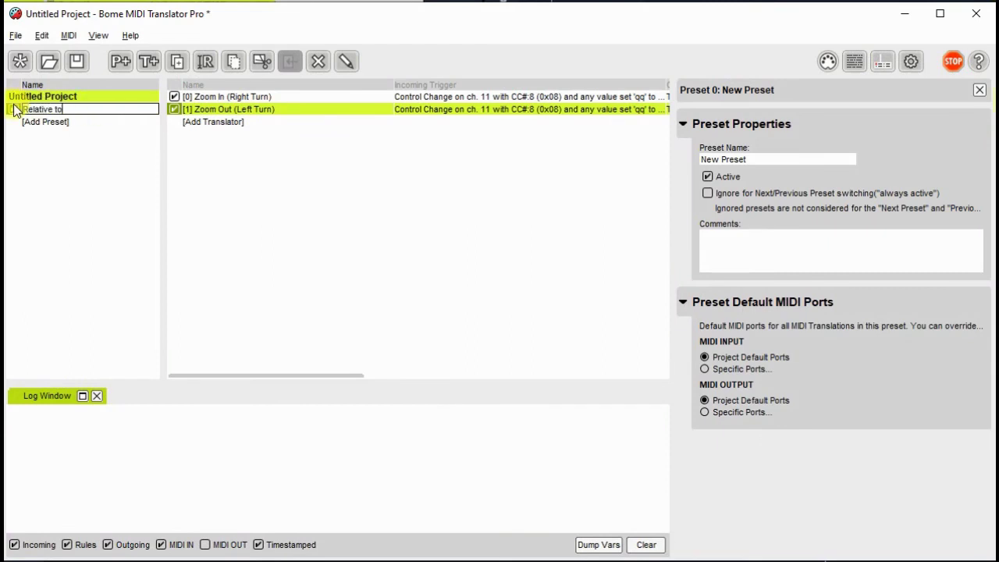
key("ctrl+s")
type("Relativ")
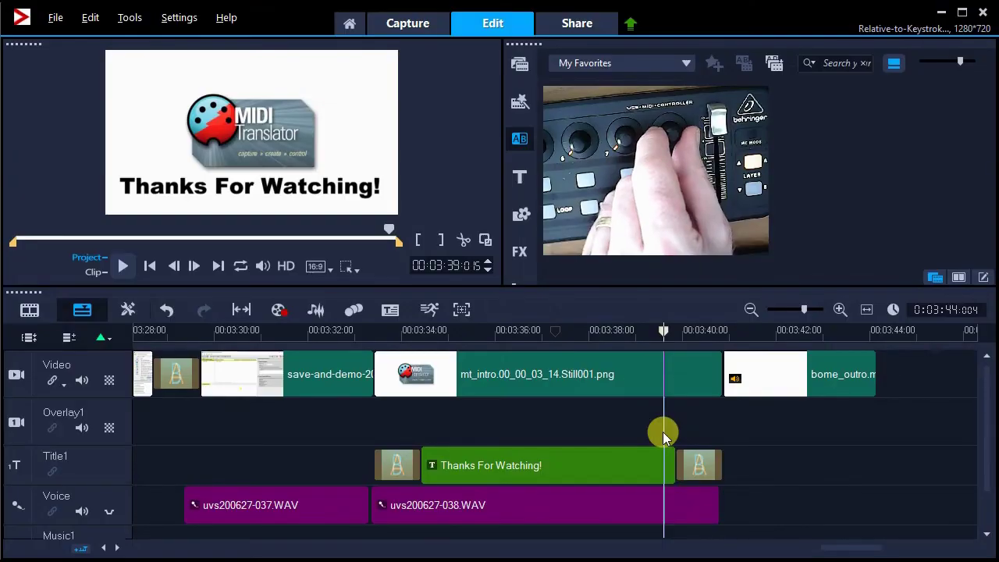
scroll(663, 431, "up", 2)
scroll(663, 431, "down", 5)
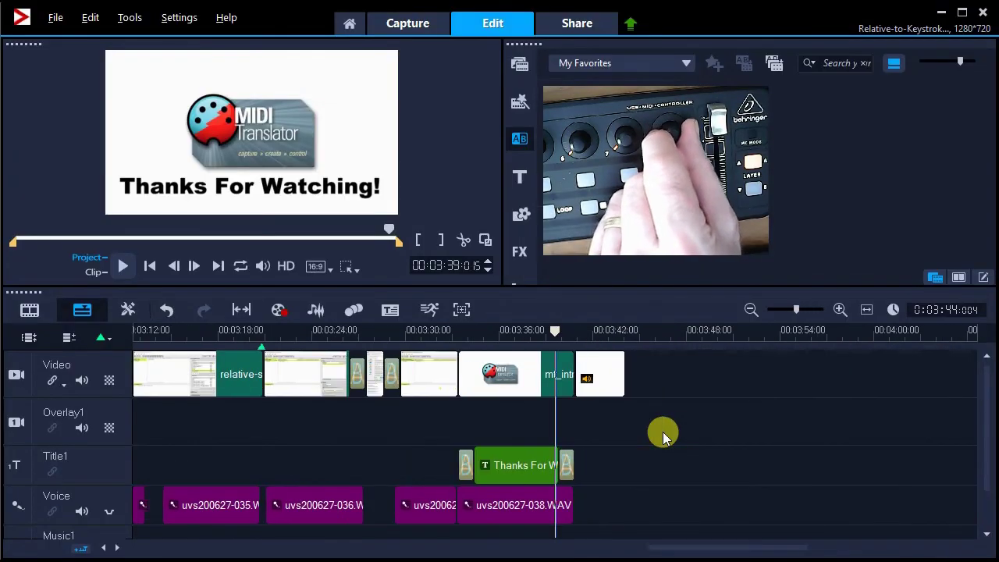
scroll(662, 432, "up", 2)
scroll(662, 432, "down", 2)
scroll(662, 432, "up", 4)
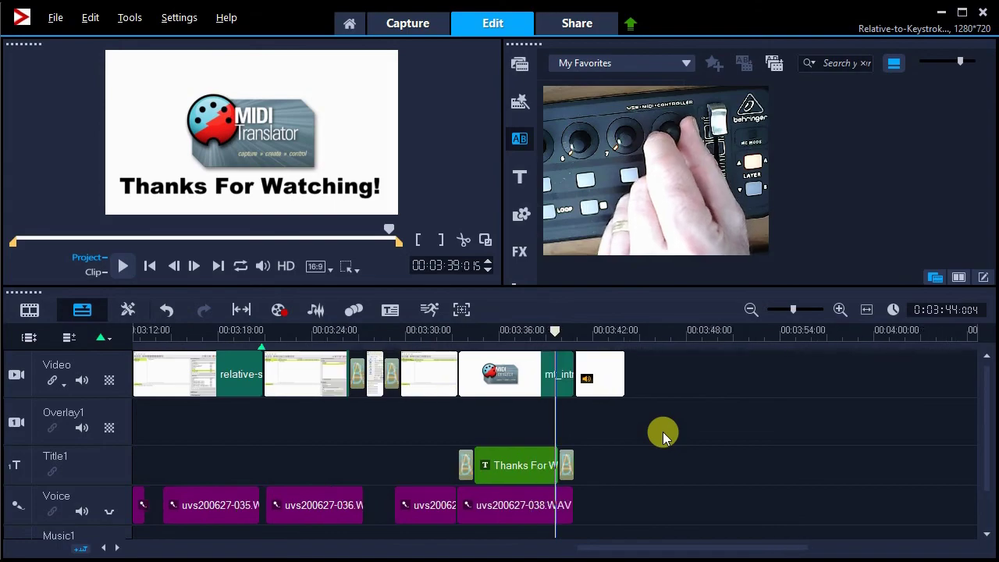